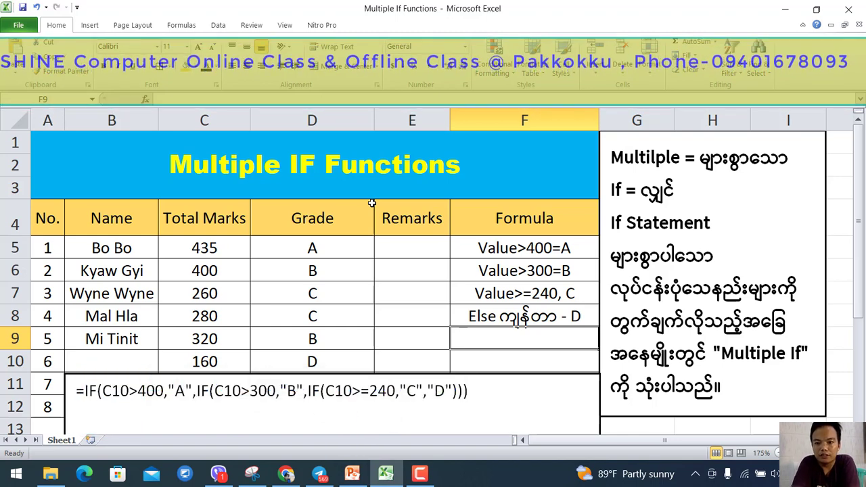
Correct 'Multilple' to 'Multiple' on the explanation box's first line, placing the cursor after the '='.
left_click(371, 203)
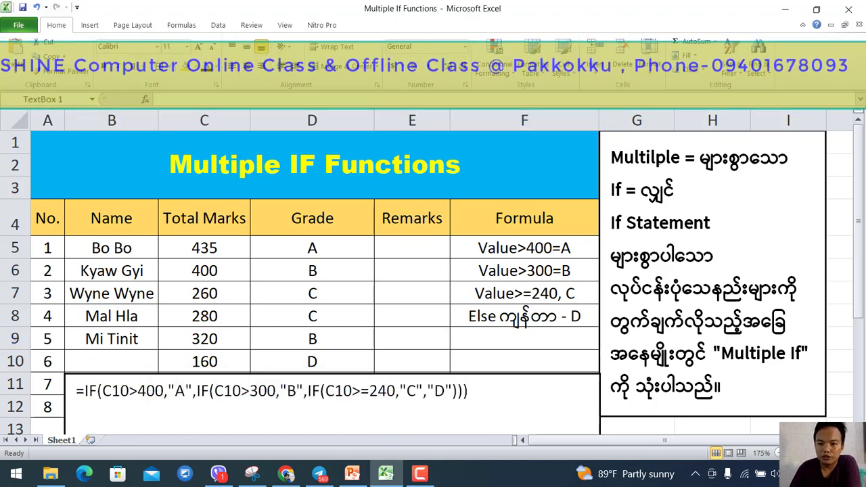
left_click(656, 159)
key("BackSpace")
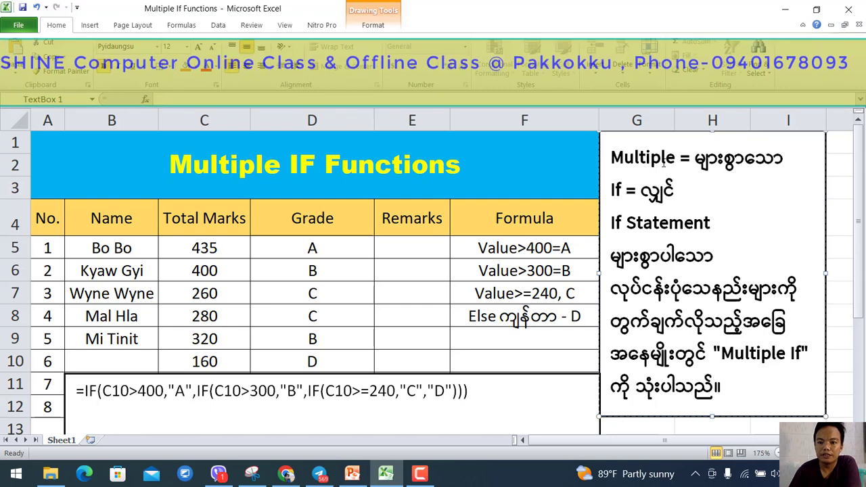
left_click(689, 173)
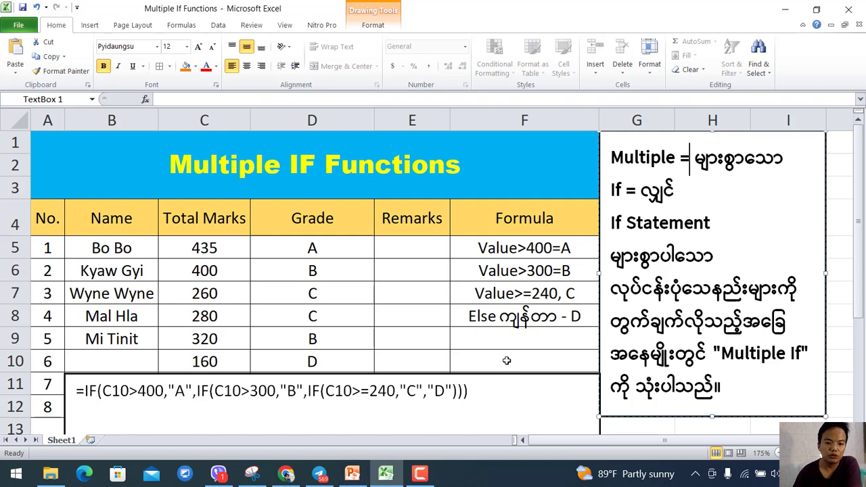
scroll(291, 385, "down", 1)
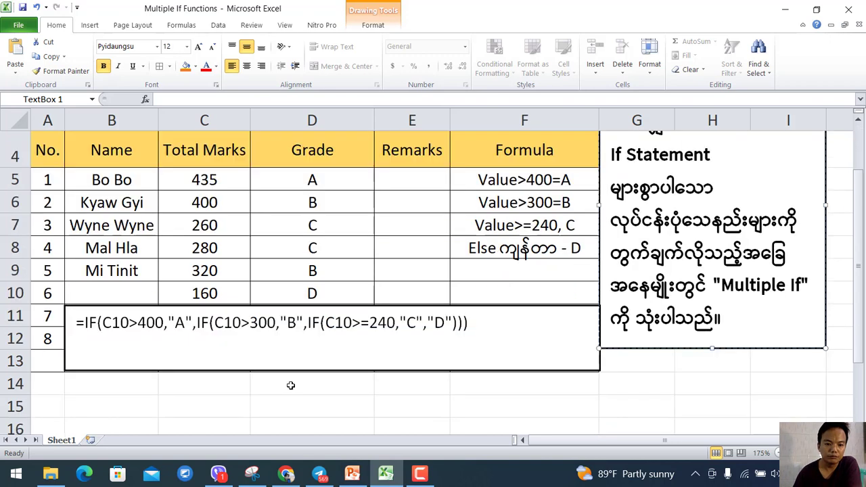
scroll(291, 379, "down", 1)
scroll(293, 333, "up", 1)
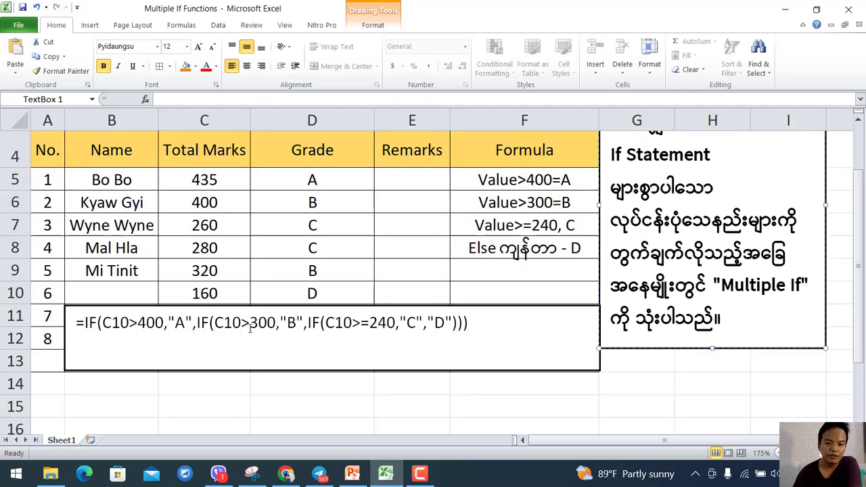
scroll(533, 278, "up", 1)
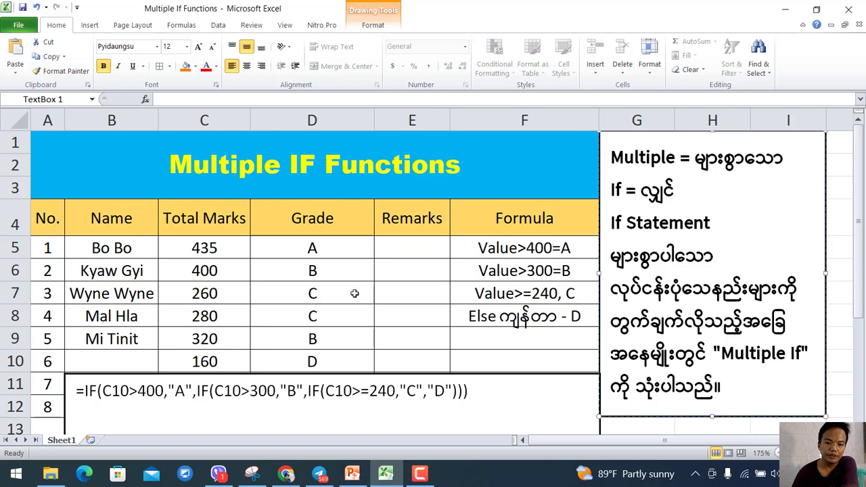
Replace the existing grade in cell D5 with a new formula starting =if.
left_click(326, 252)
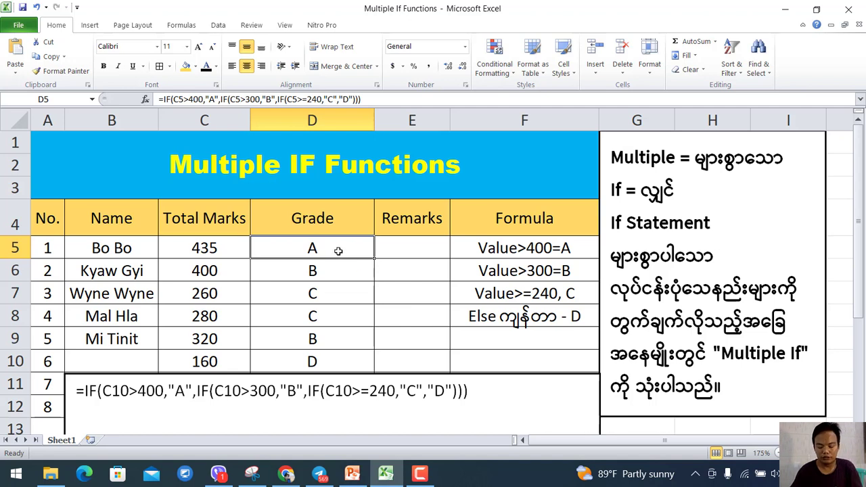
type("=")
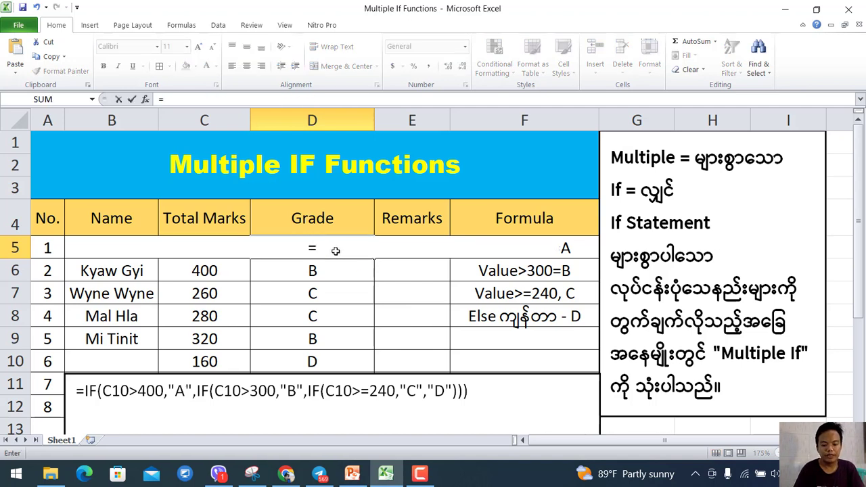
type("if")
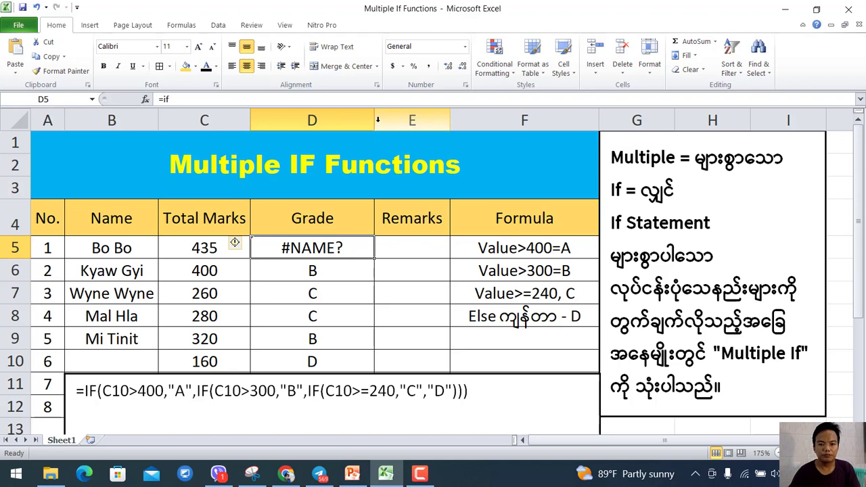
Widen column D to about 20.67 and begin D5's formula as =if(C5>400,"A",if(.
left_click_drag(373, 120, 434, 126)
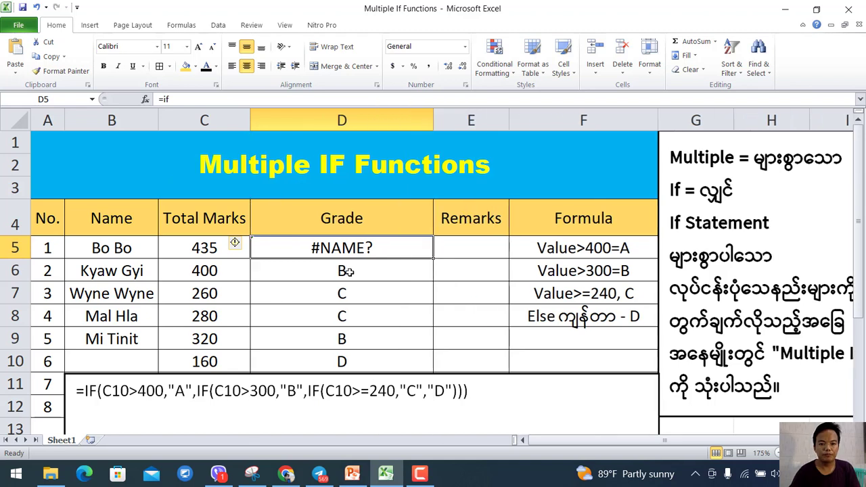
type("=")
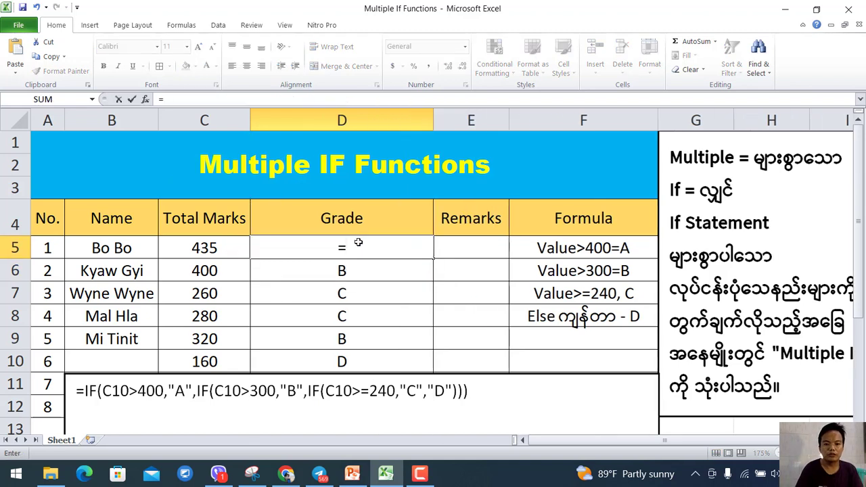
type("if")
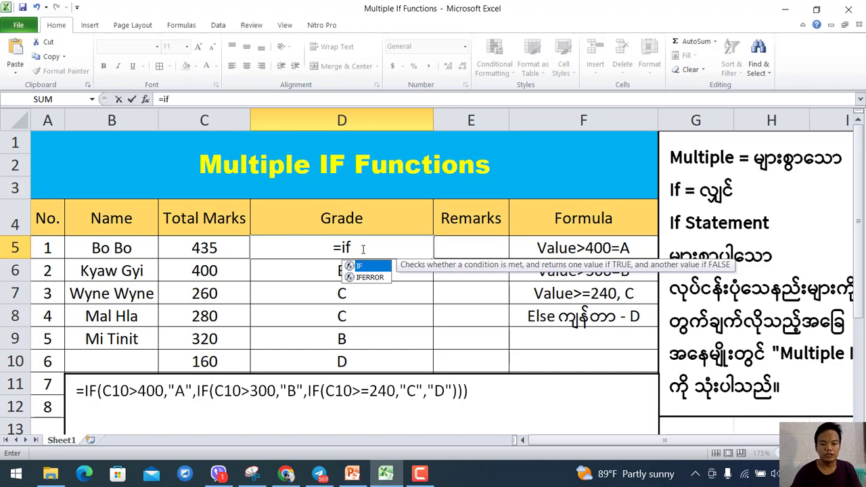
type("(")
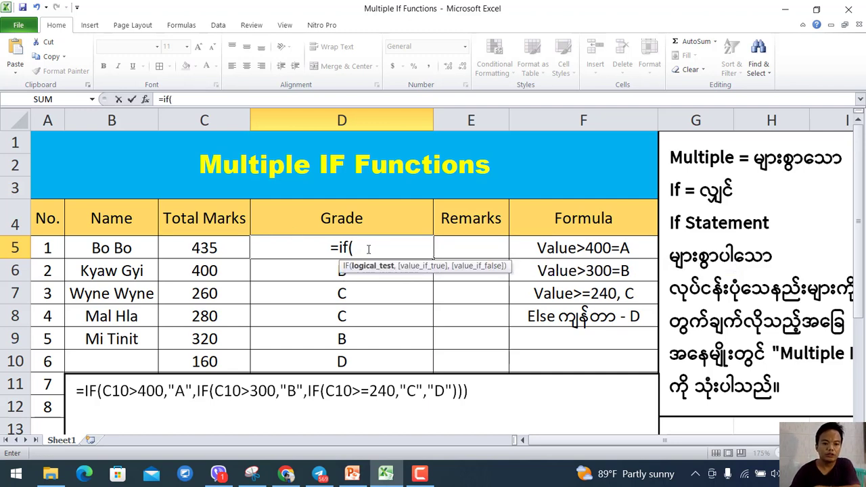
left_click(213, 249)
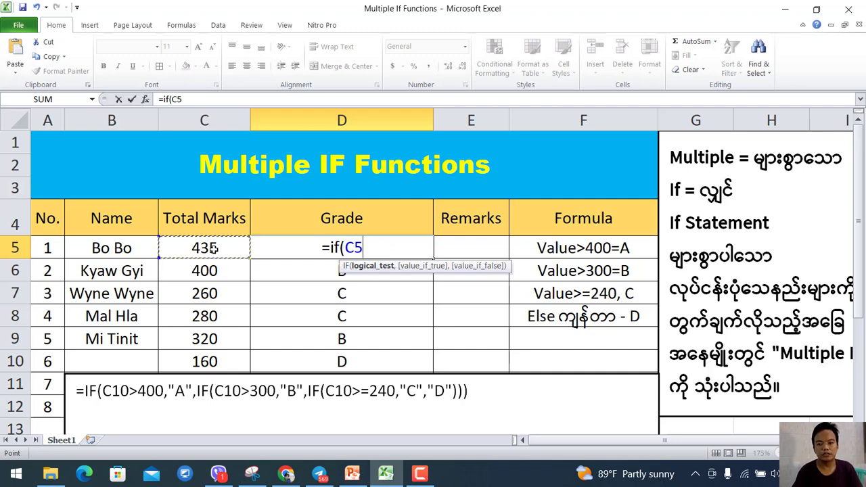
type(">")
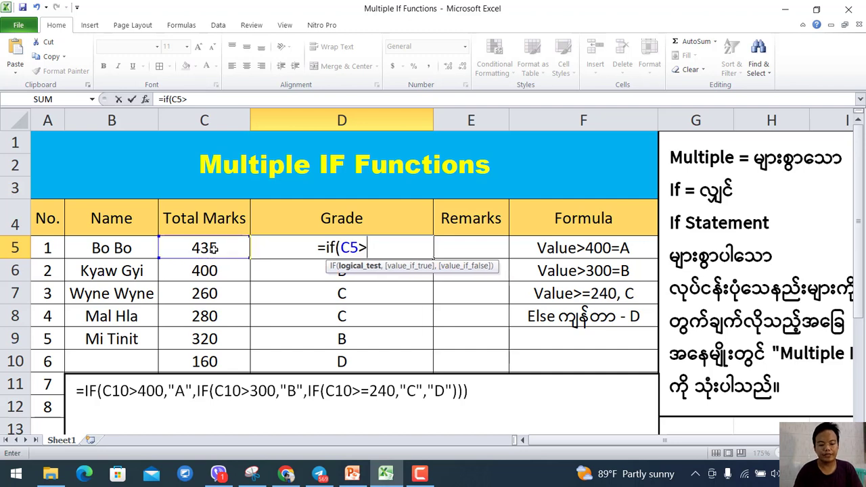
type("400")
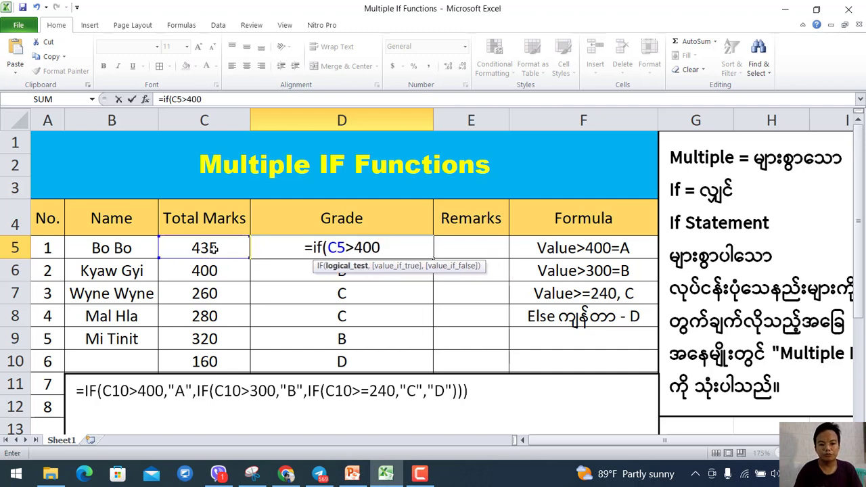
type(",\"A")
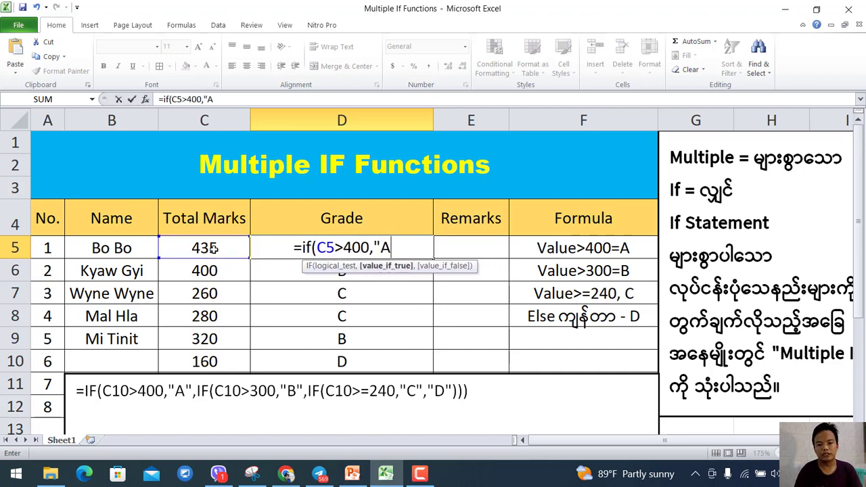
type("\"")
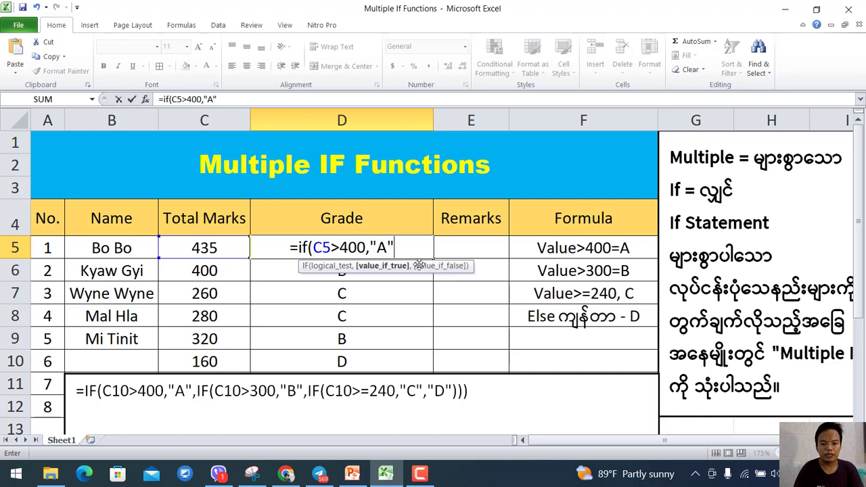
type(",")
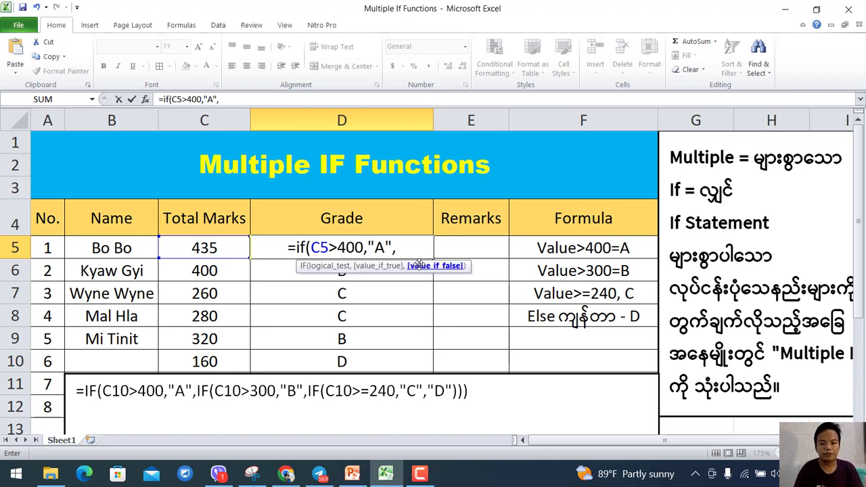
type("if(")
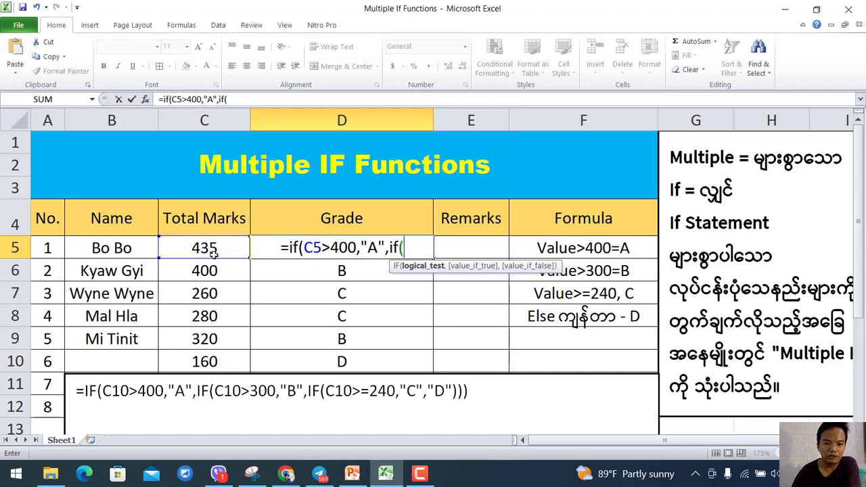
Add the B rule C5>300 to D5's formula and open a third if(, in Edit mode.
left_click(213, 252)
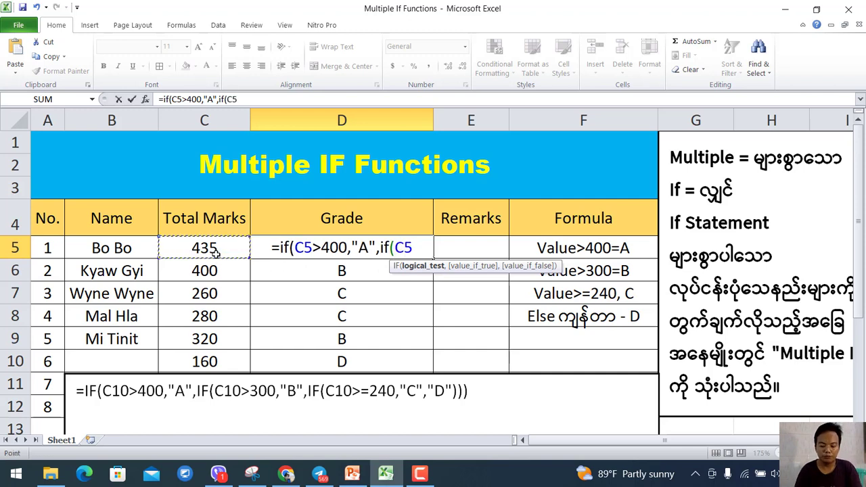
type(">")
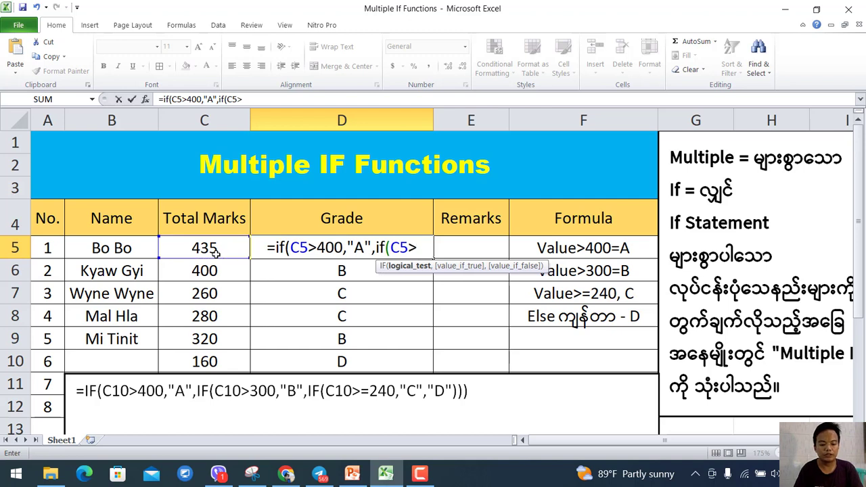
type("300")
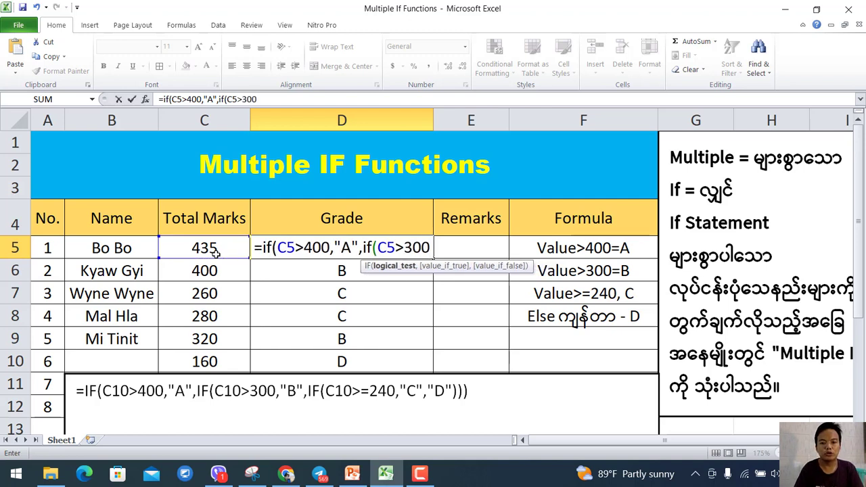
type(",\"B")
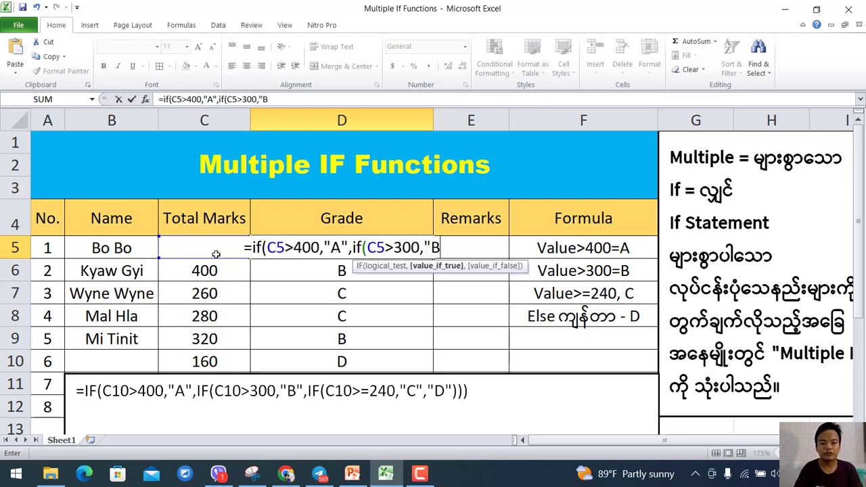
type("\",")
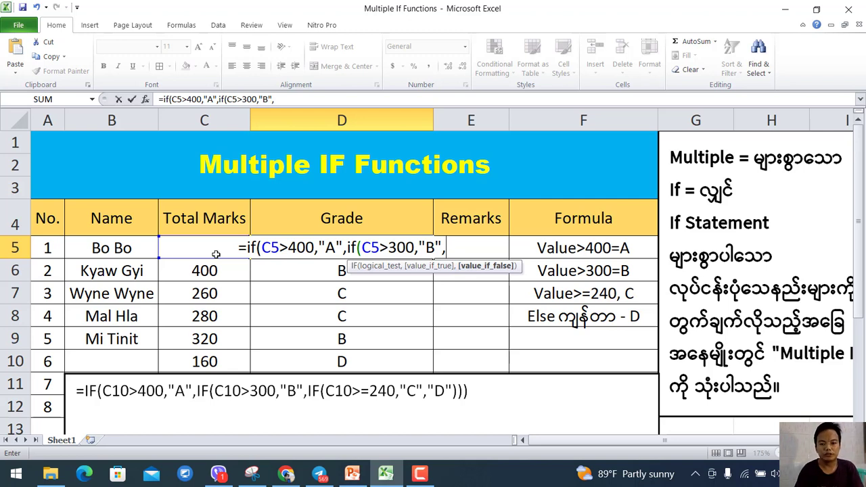
type("if(")
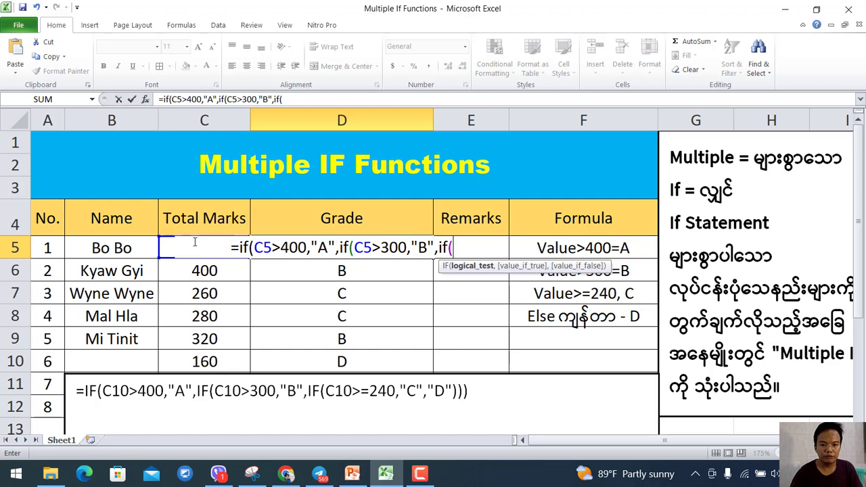
key("F2")
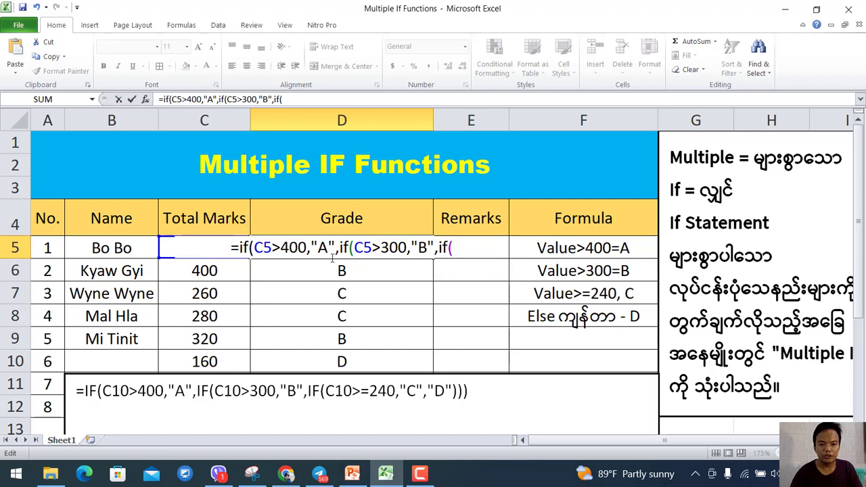
Add the third condition C5>=240 returning "C" to D5's nested IF formula.
left_click(461, 248)
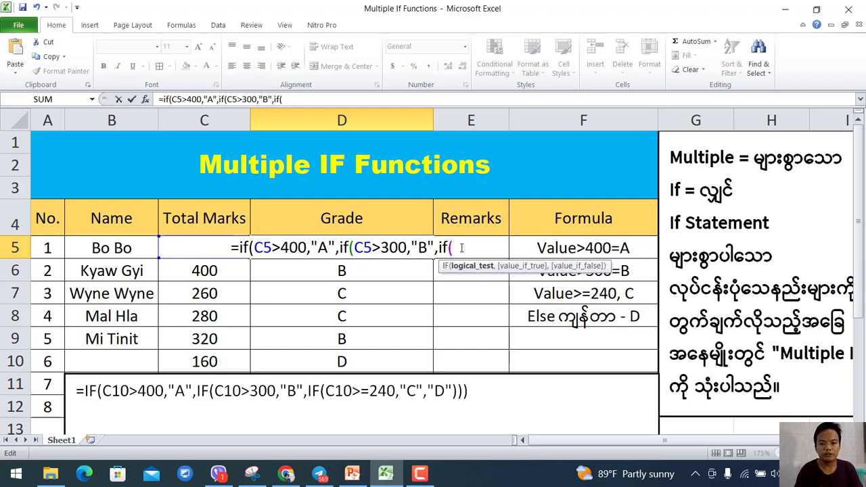
type("C5")
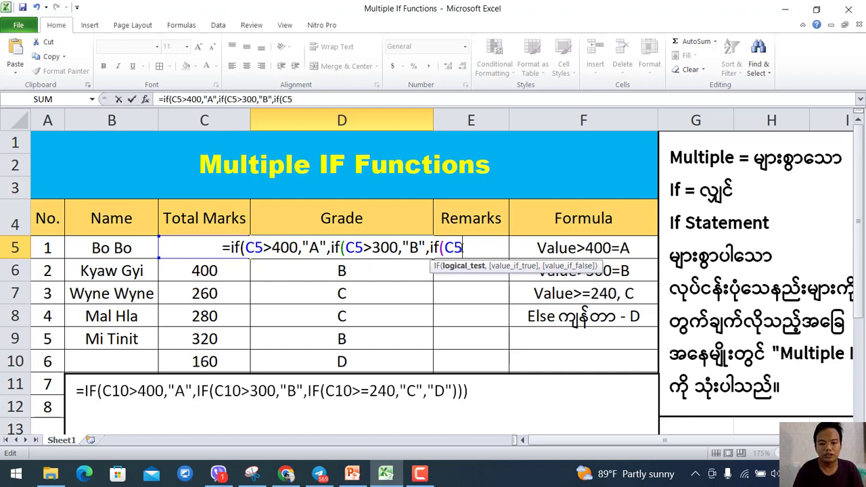
type(">")
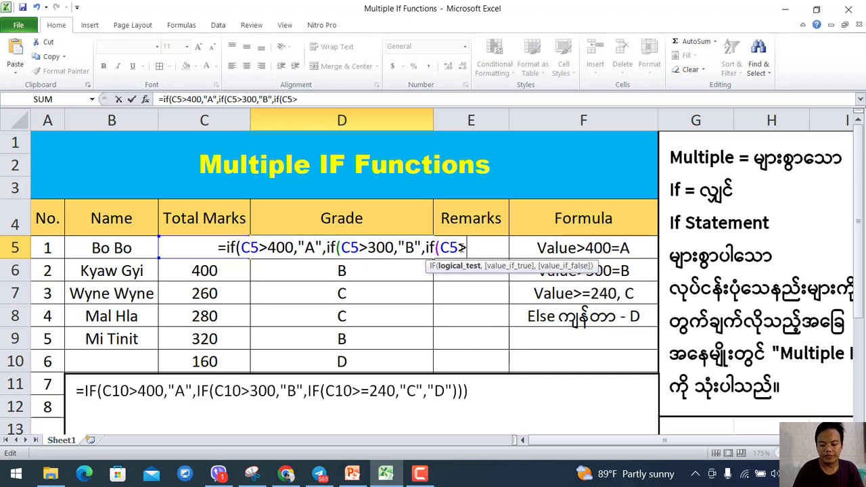
type("=24")
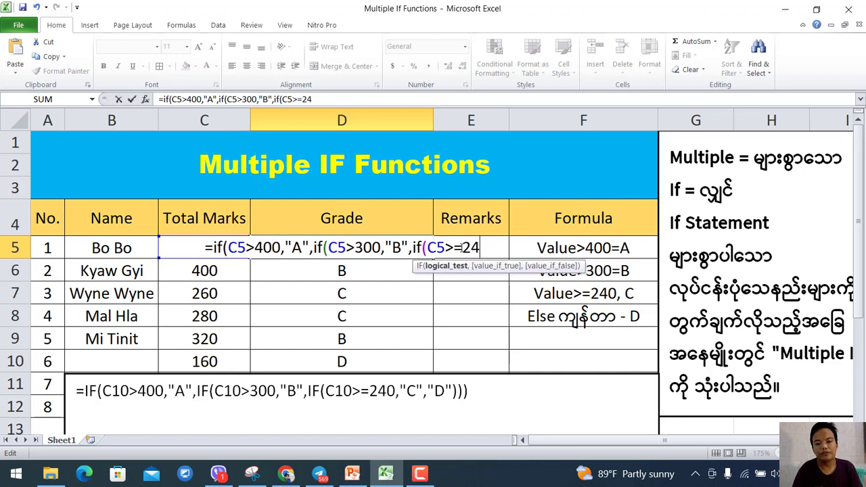
type("0")
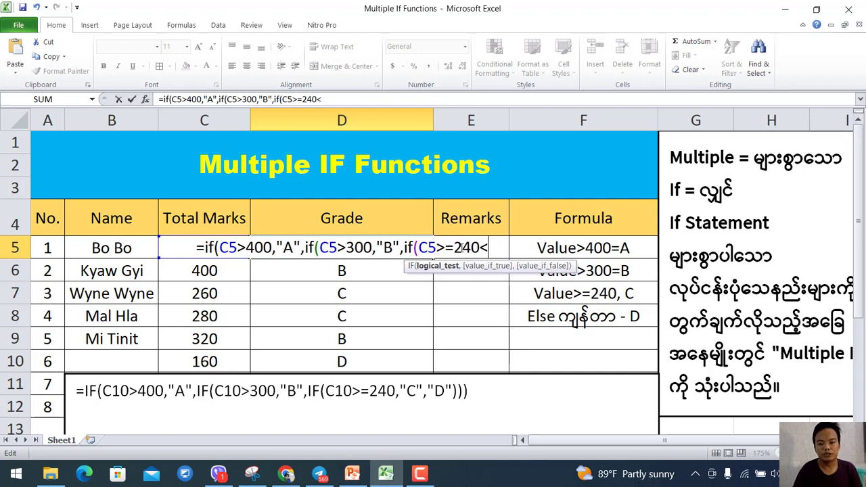
type(",\"")
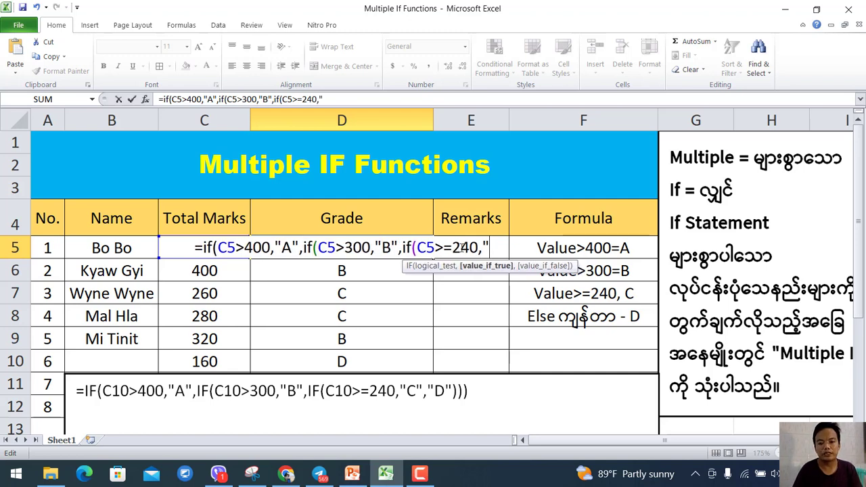
type("C")
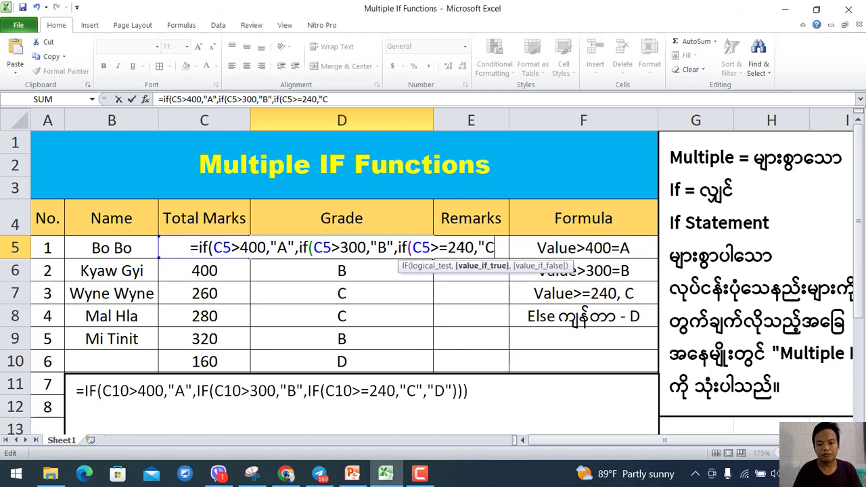
type("\"")
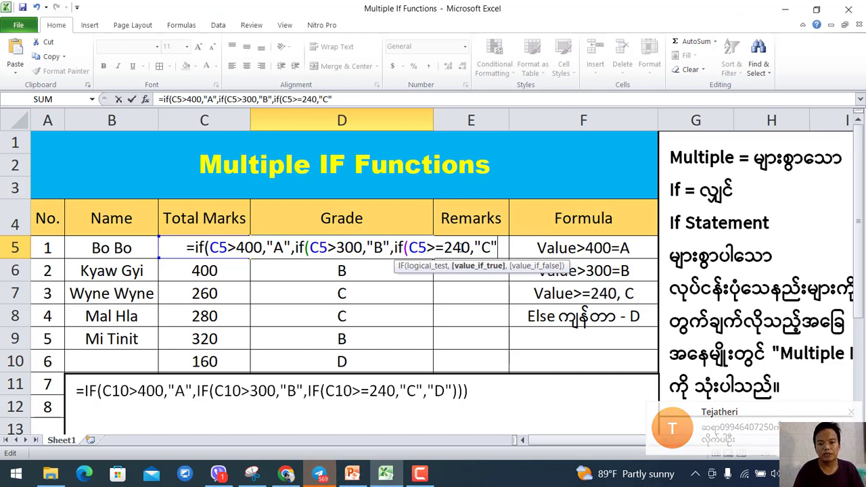
Close the formula with a "D" result and closing brackets, committing it so D5 shows A.
type(",\"")
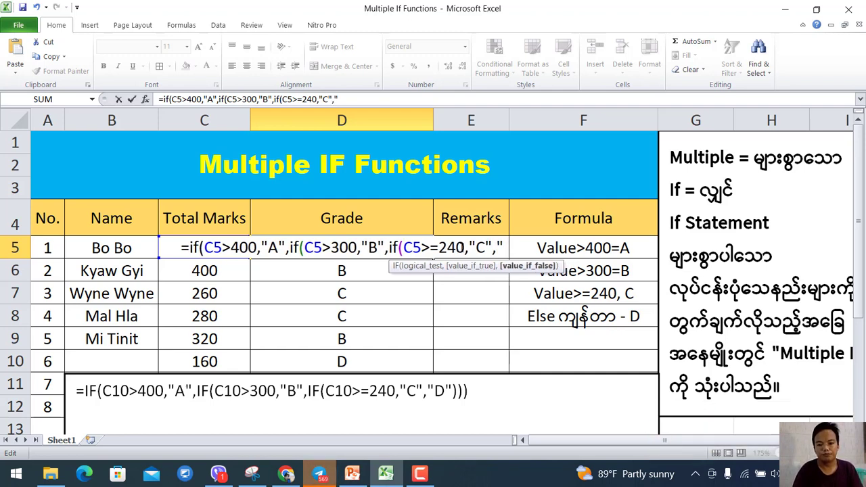
type("D")
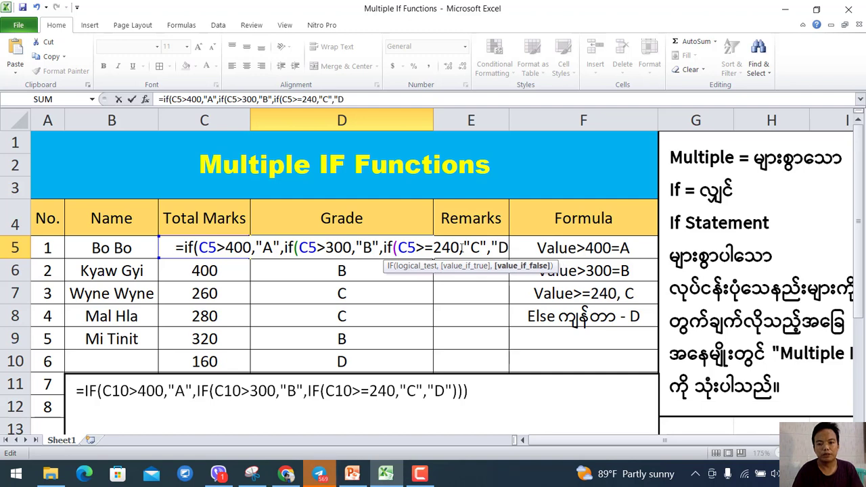
type("\"")
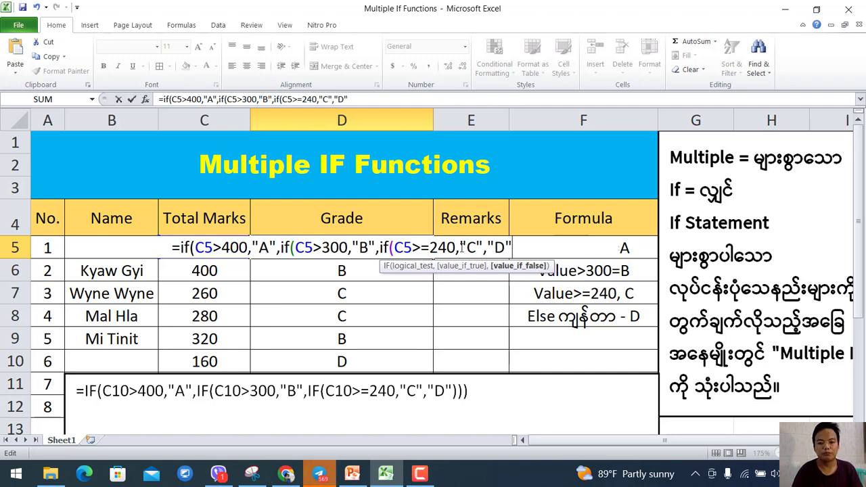
type(")")
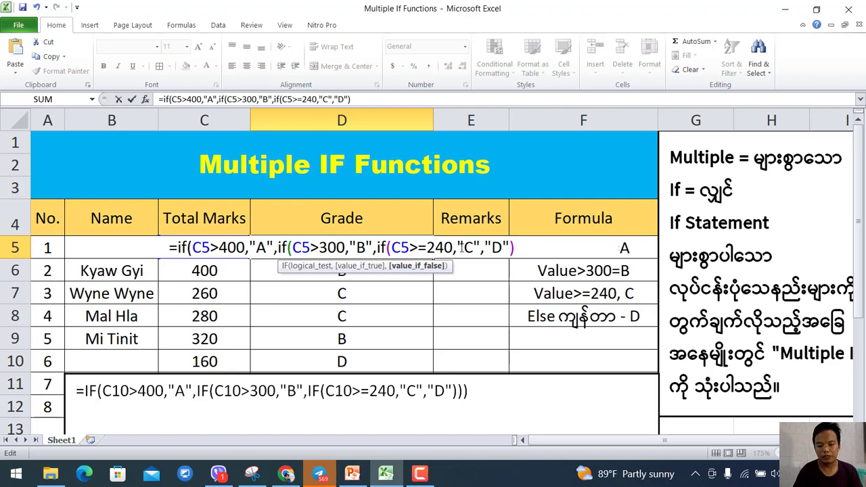
type("))")
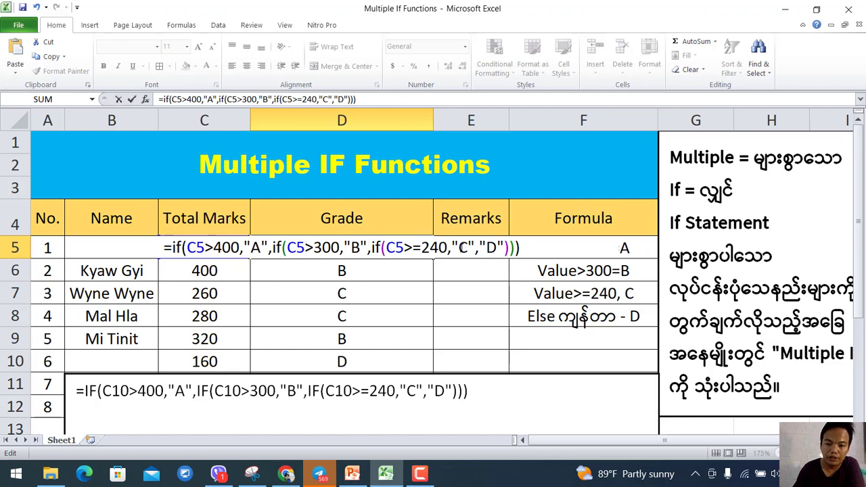
key("Return")
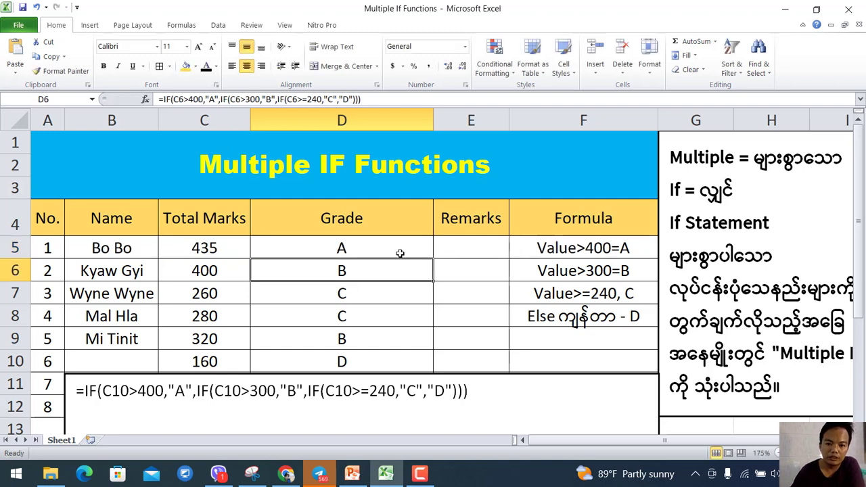
Copy D5's nested IF formula down through D10, then check C6's mark of 400.
left_click(400, 253)
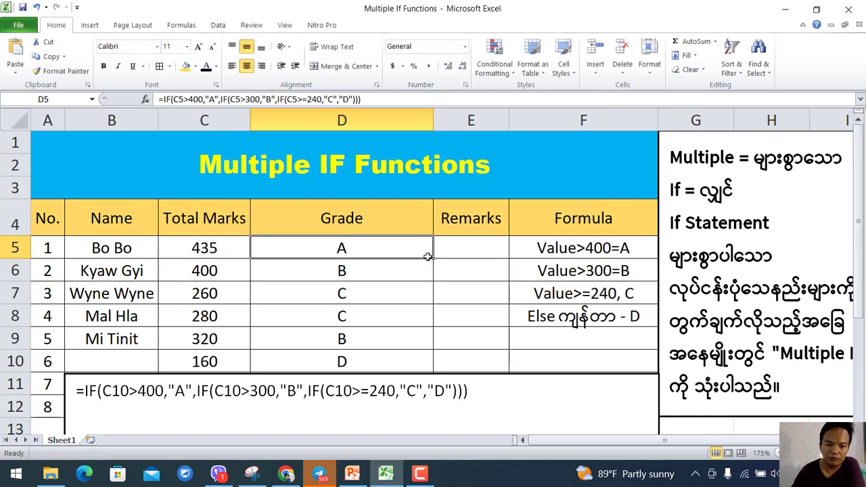
left_click_drag(433, 259, 435, 363)
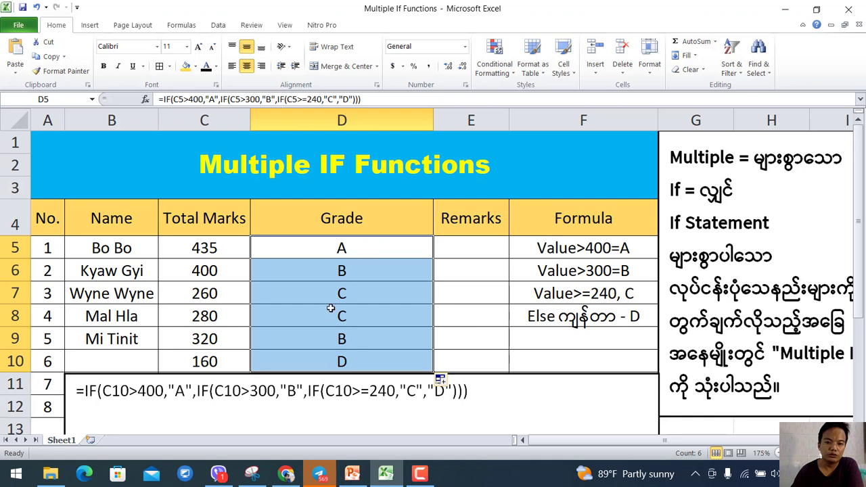
left_click(213, 271)
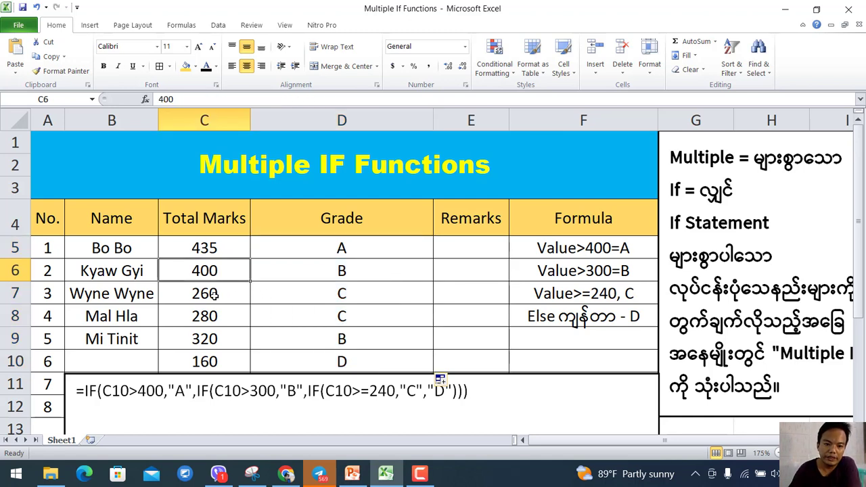
Verify the marks (260, 280, 320, 160) and grade formulas in rows 7–10, ending on C10.
left_click(214, 293)
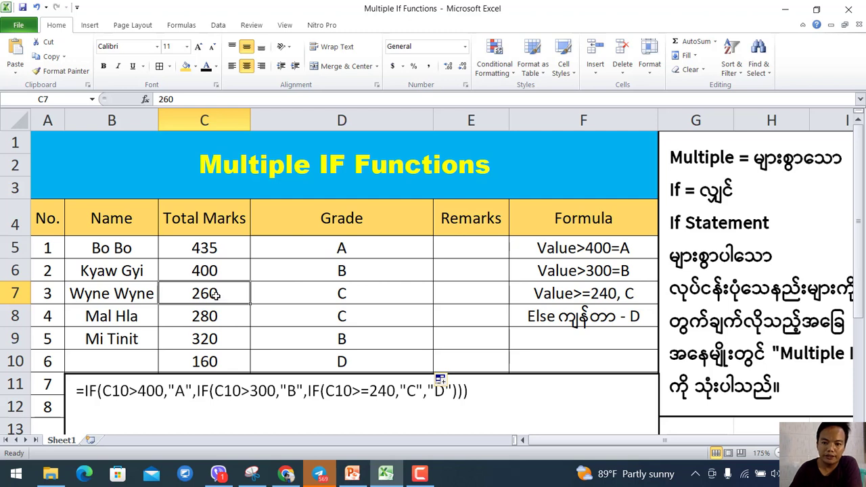
left_click(322, 292)
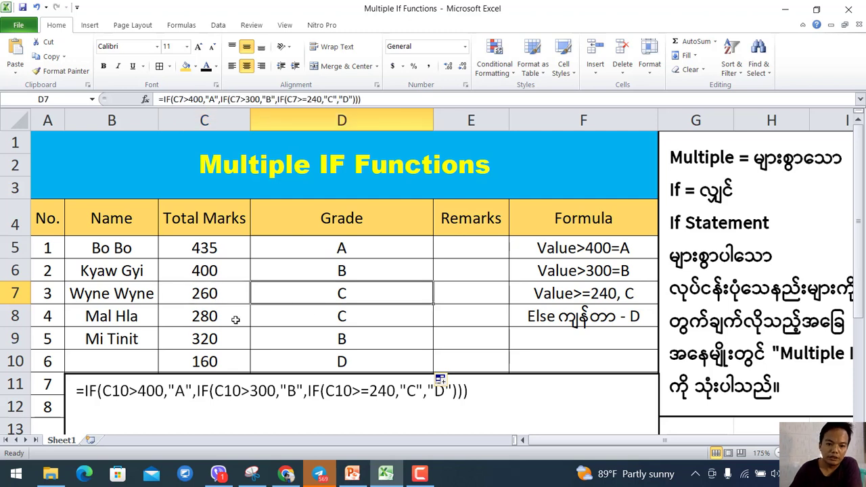
left_click(223, 320)
left_click(305, 322)
left_click(225, 342)
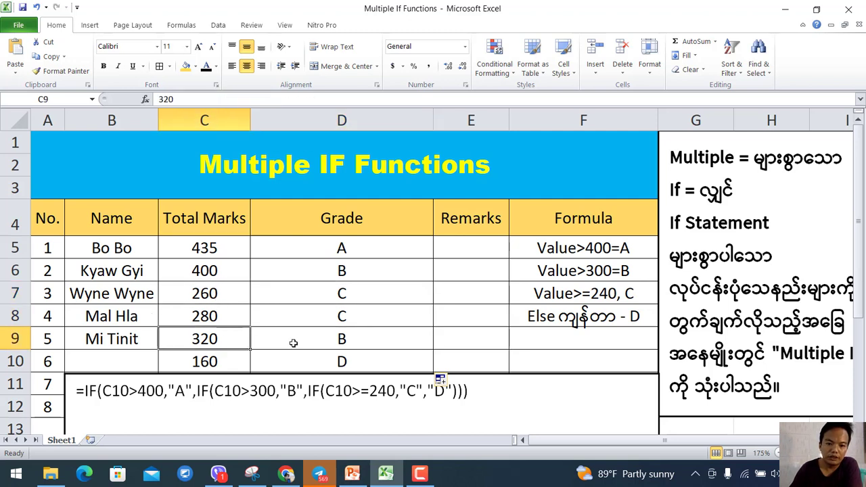
left_click(338, 341)
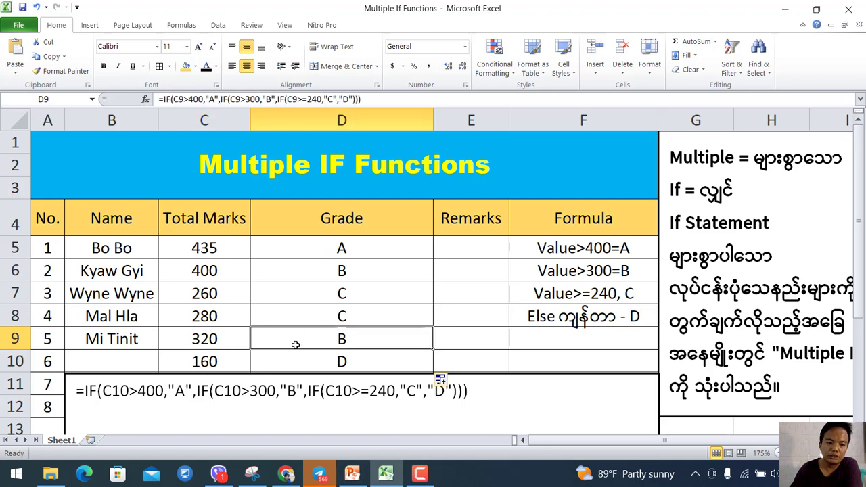
left_click(227, 363)
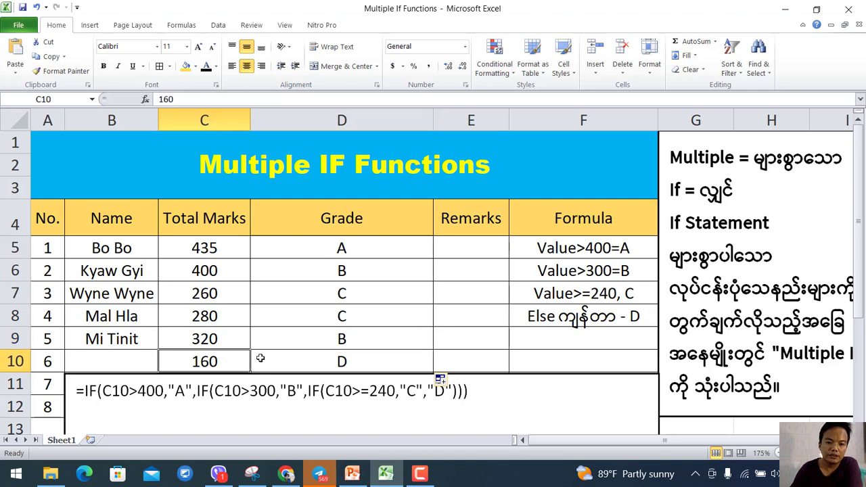
left_click(345, 361)
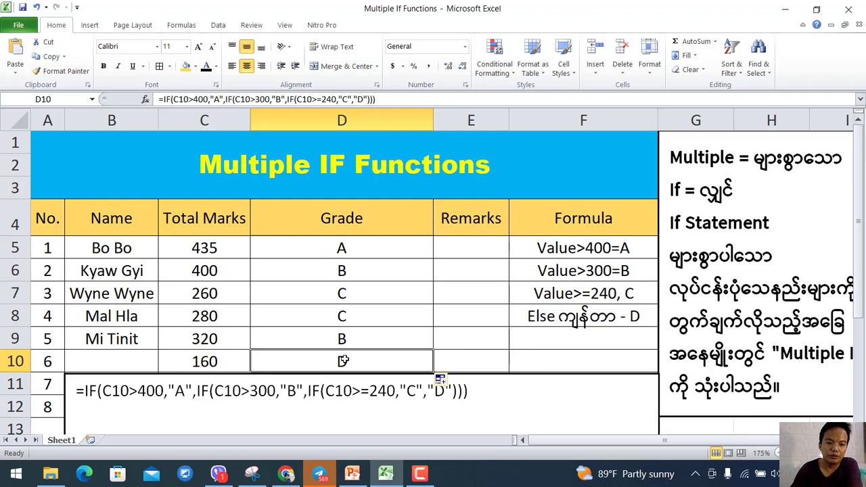
left_click(226, 362)
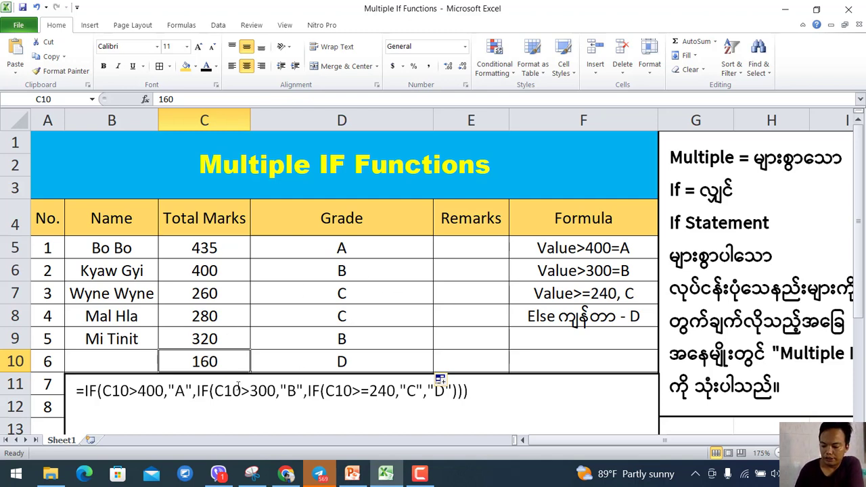
Change C10's mark from 160 to 401 so D10's grade updates to A.
type("40")
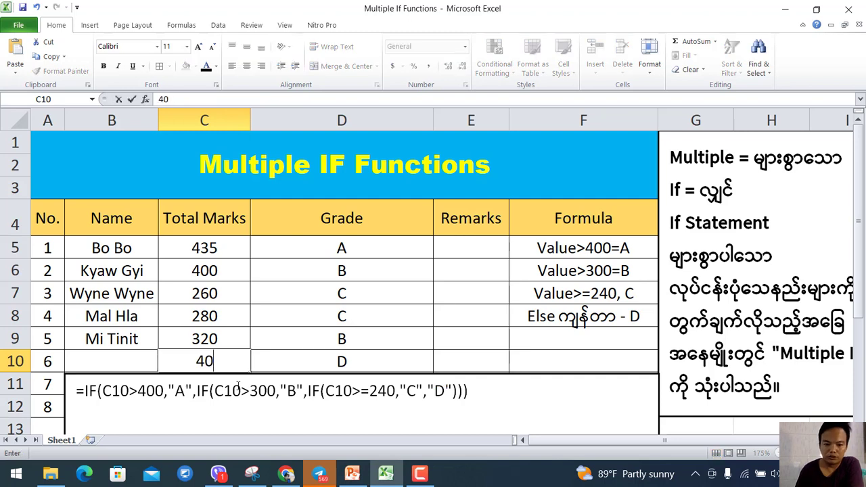
type("1")
key("Return")
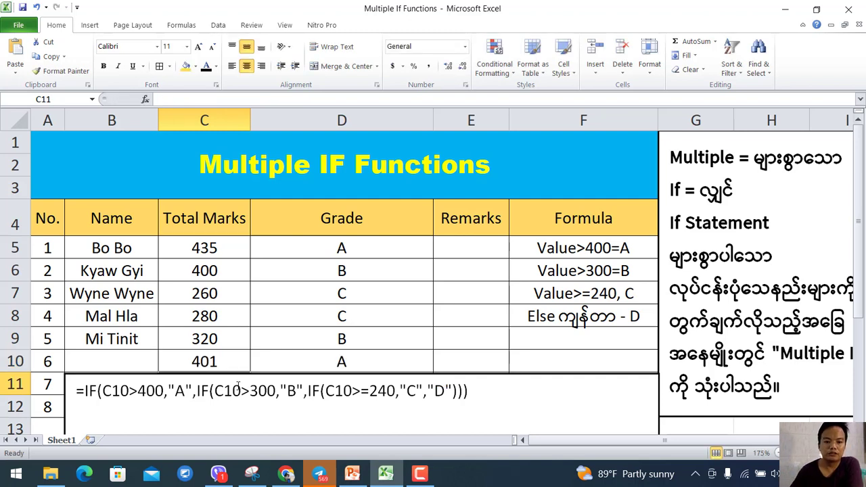